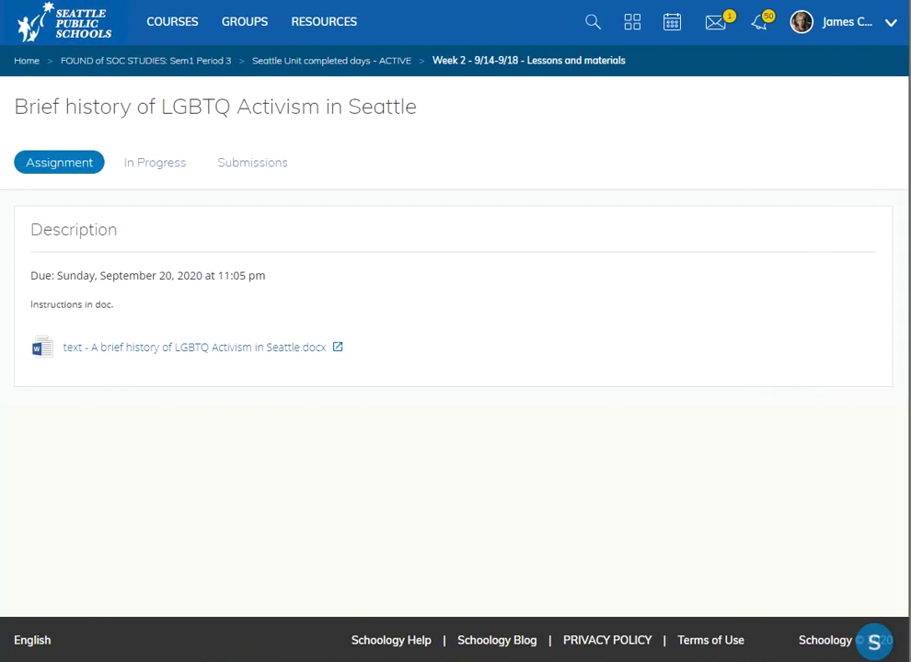
Step: Return to the Week 2 - 9/14-9/18 - Lessons and materials folder via its breadcrumb link
click(557, 62)
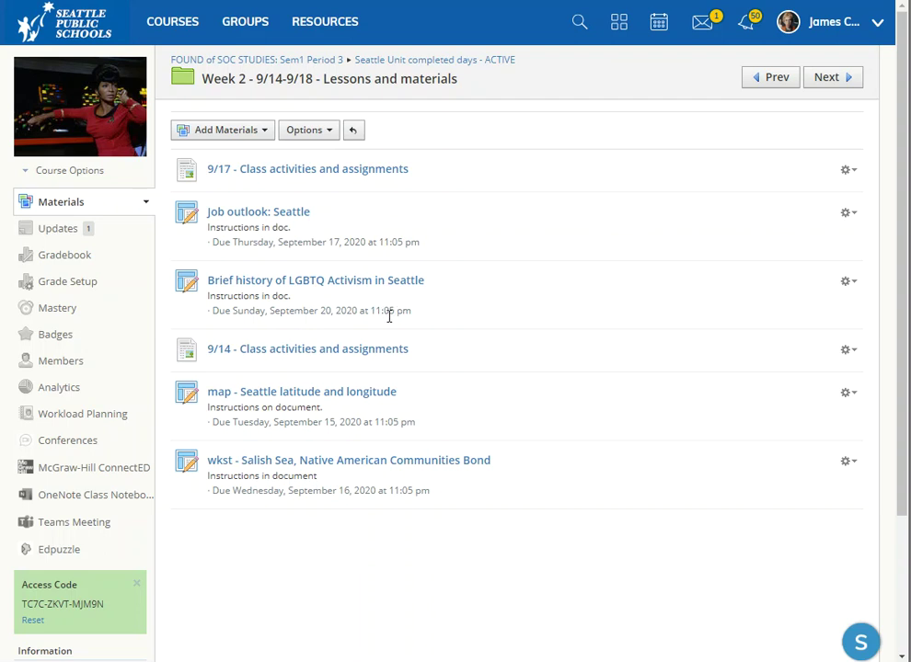
Step: Open the Brief history of LGBTQ Activism in Seattle assignment
click(340, 289)
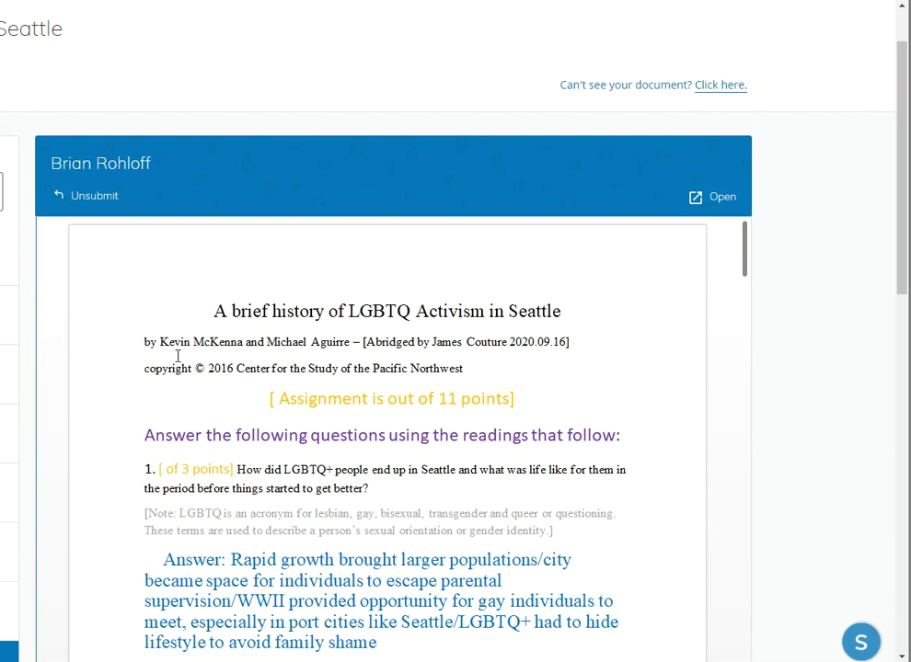
scroll(197, 376, down, 1)
scroll(221, 391, up, 1)
scroll(381, 500, down, 7)
scroll(391, 500, down, 10)
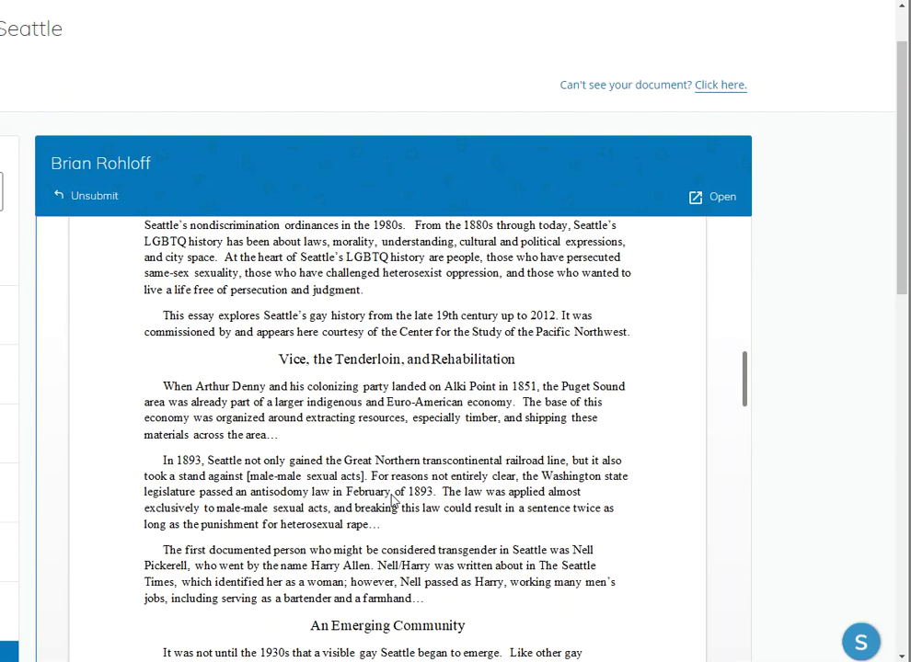
scroll(393, 498, up, 5)
scroll(393, 498, up, 15)
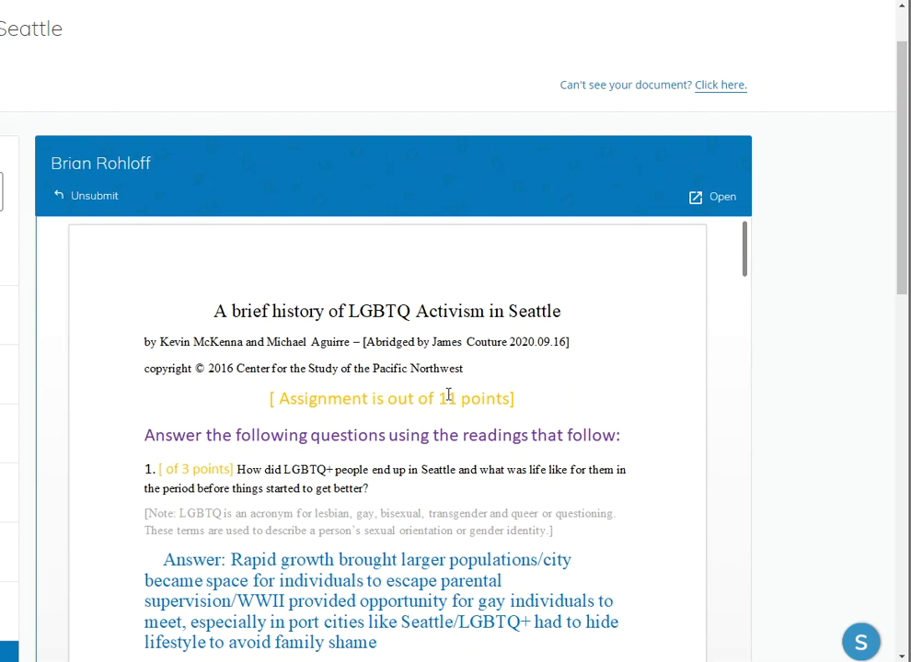
scroll(504, 398, down, 1)
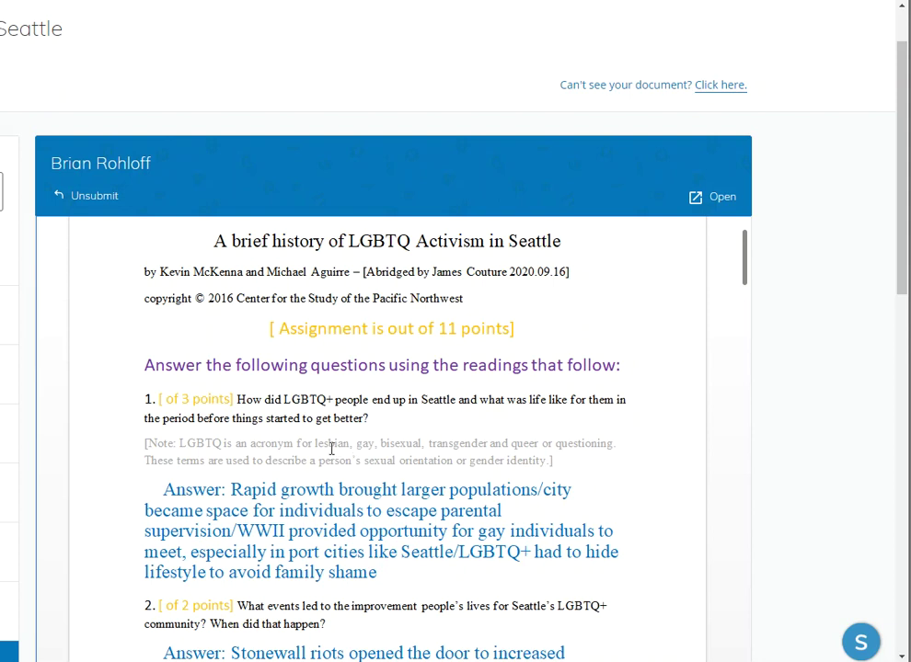
scroll(349, 518, down, 3)
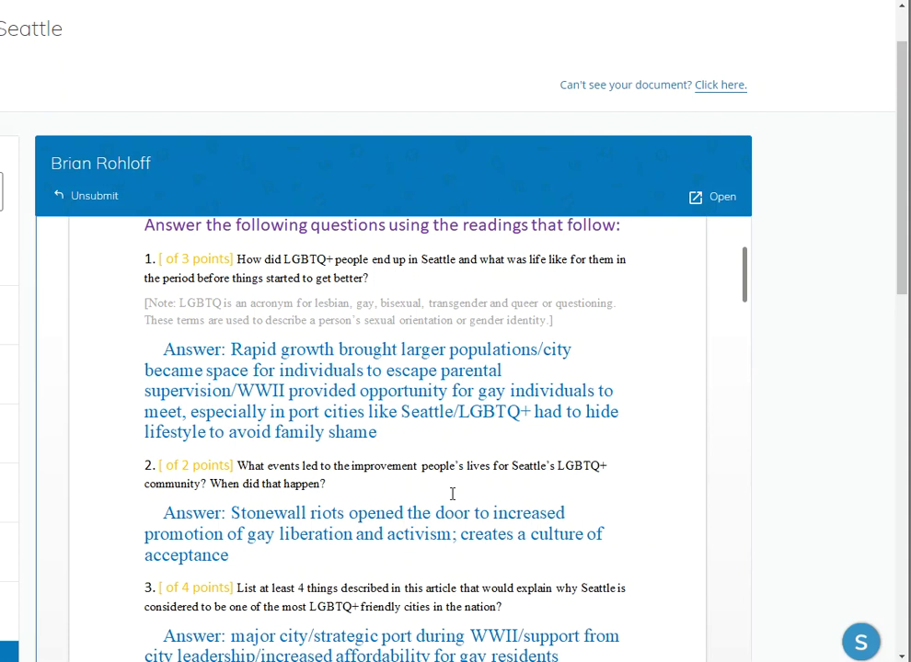
scroll(432, 508, down, 2)
scroll(401, 508, up, 1)
scroll(405, 511, down, 6)
scroll(411, 515, up, 4)
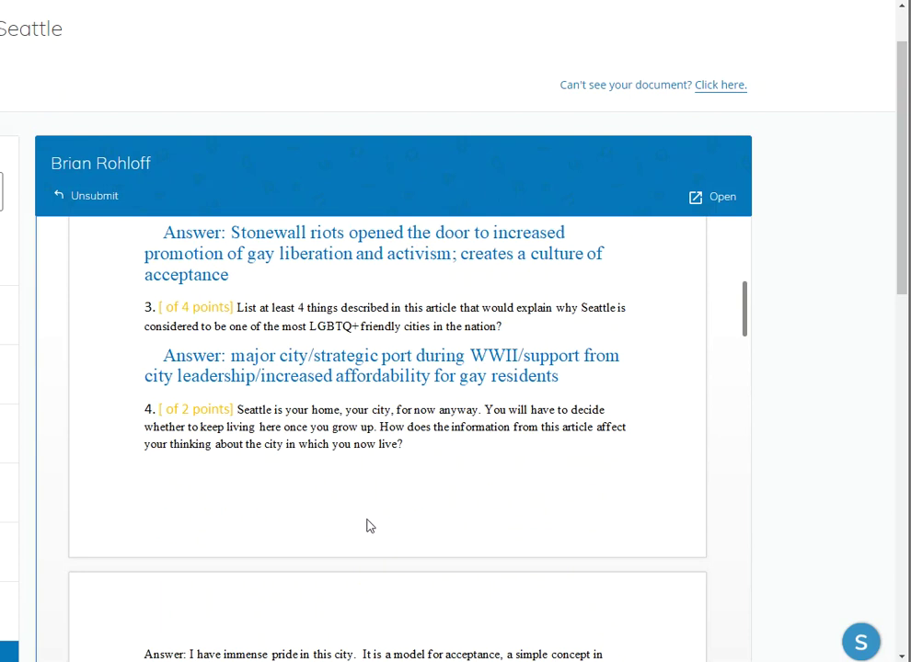
scroll(366, 525, up, 6)
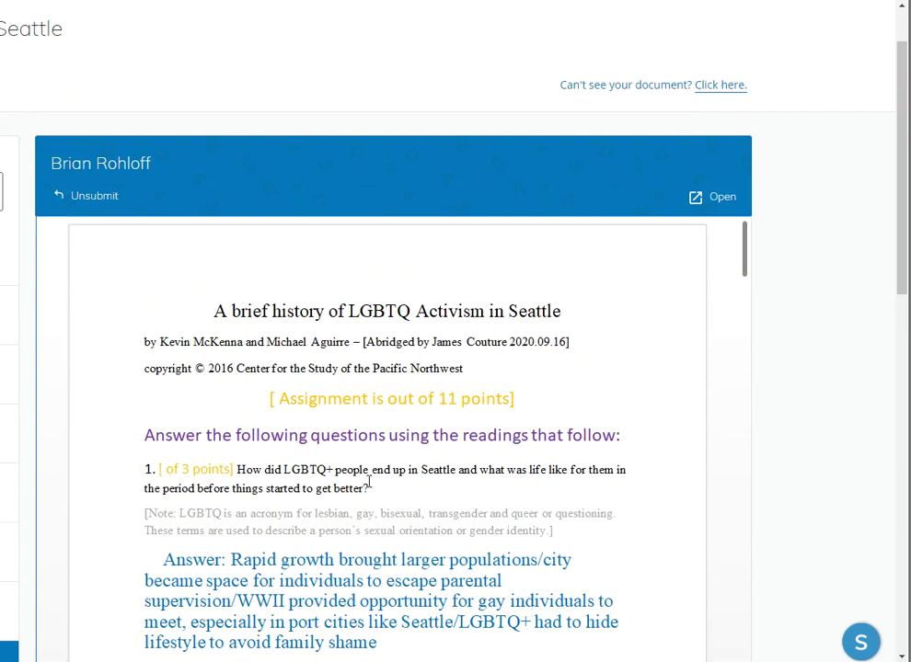
drag(425, 403, 462, 418)
Step: Open the submitted document for editing and enter 2 as question 1's score
click(720, 199)
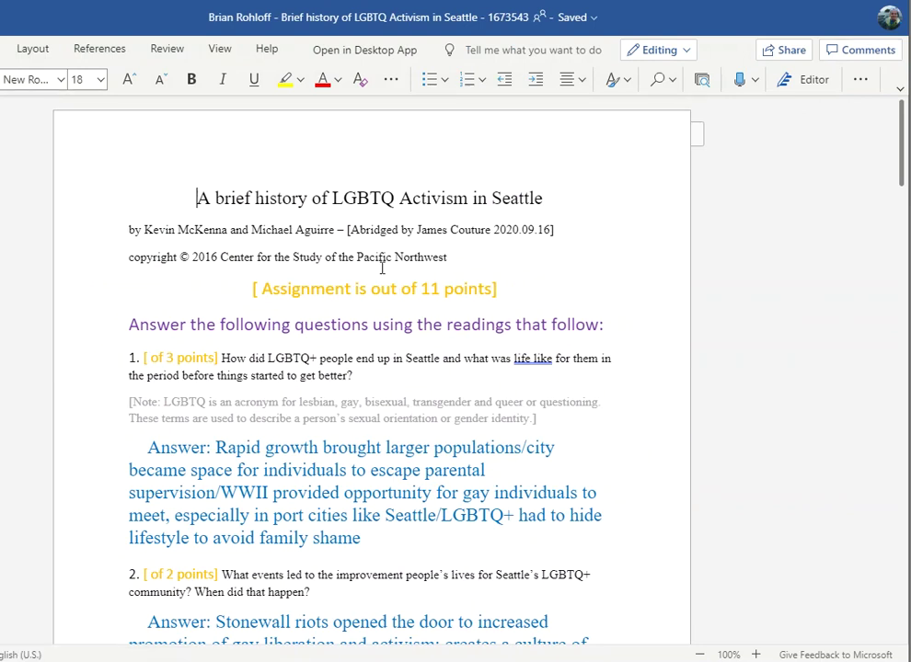
scroll(276, 377, down, 2)
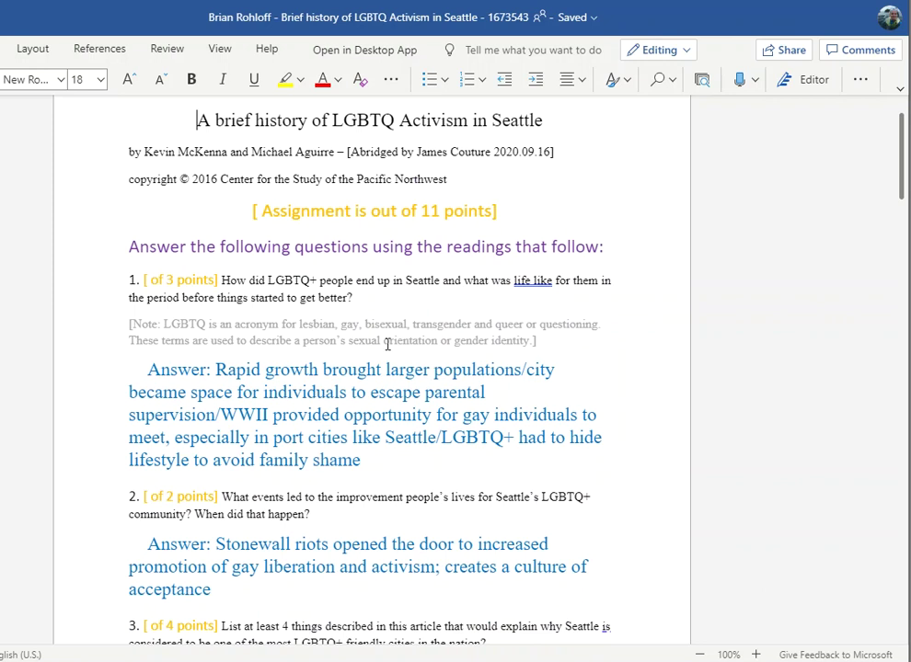
click(147, 278)
text(2)
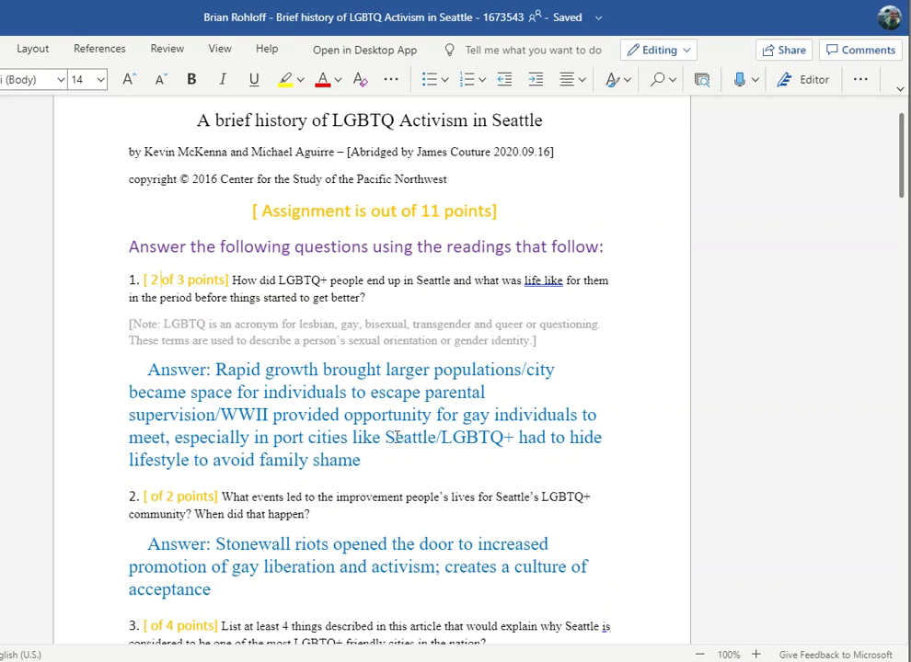
Step: Add the feedback 'Watch your grammar!' in red below question 1's answer
click(377, 470)
key(Return)
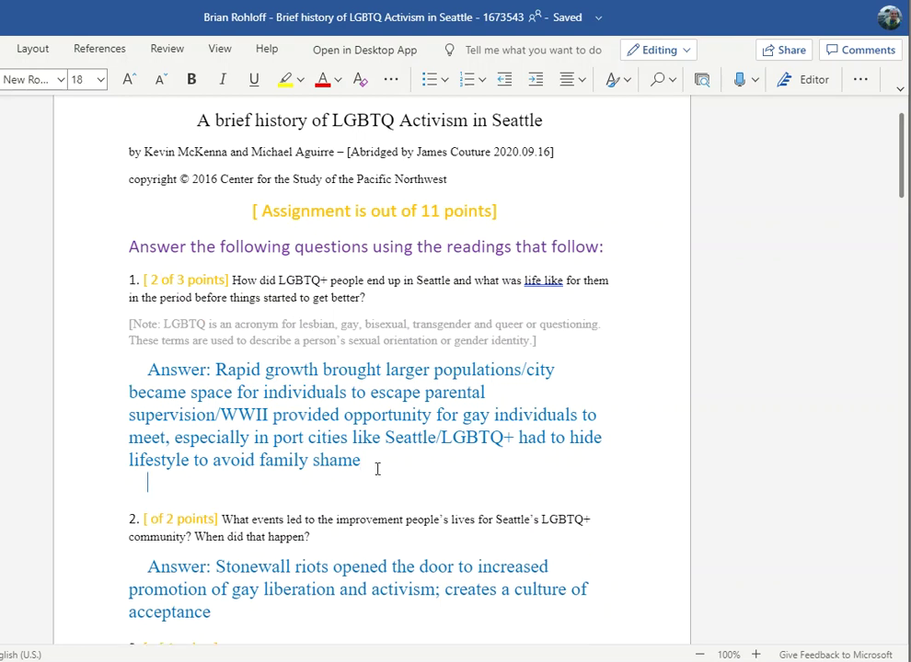
key(Return)
text(Watch your g)
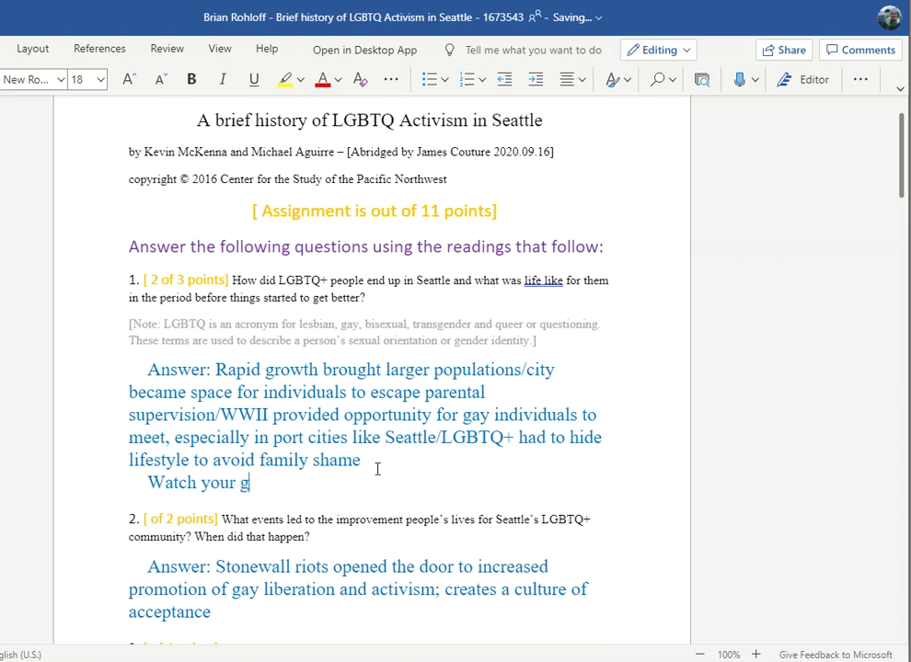
text(rammar!)
drag(314, 484, 127, 489)
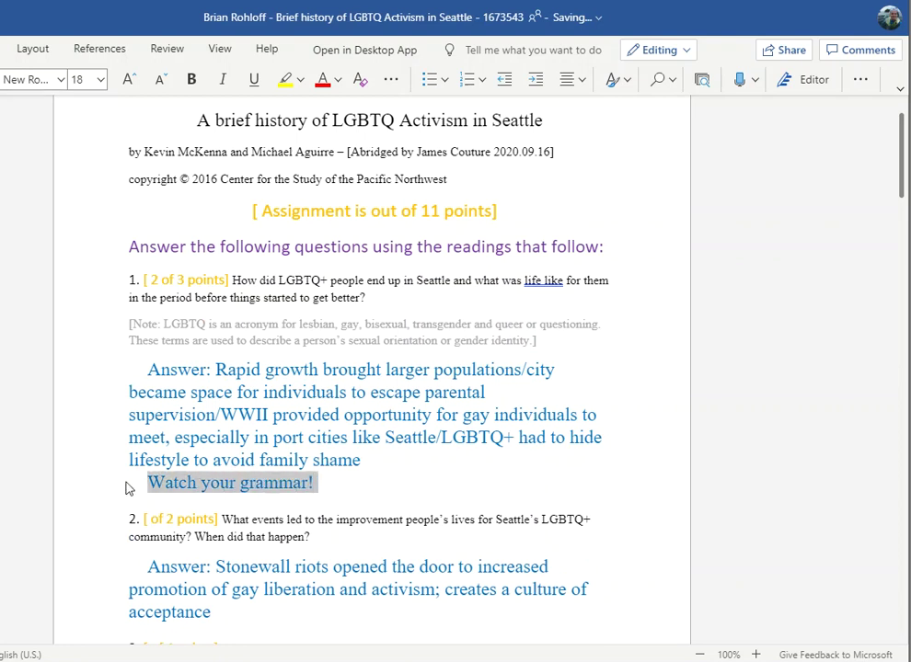
click(321, 80)
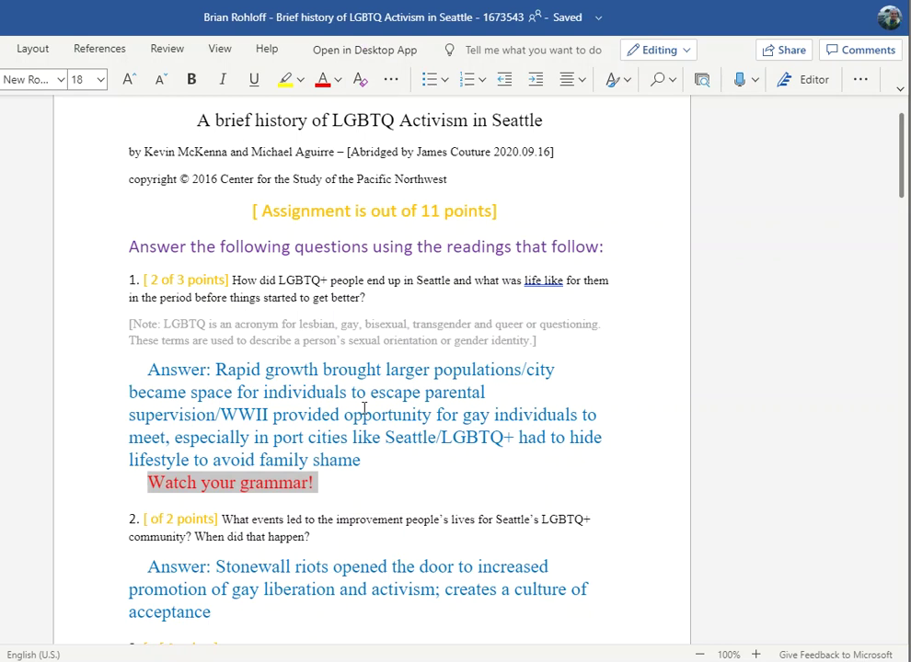
click(333, 415)
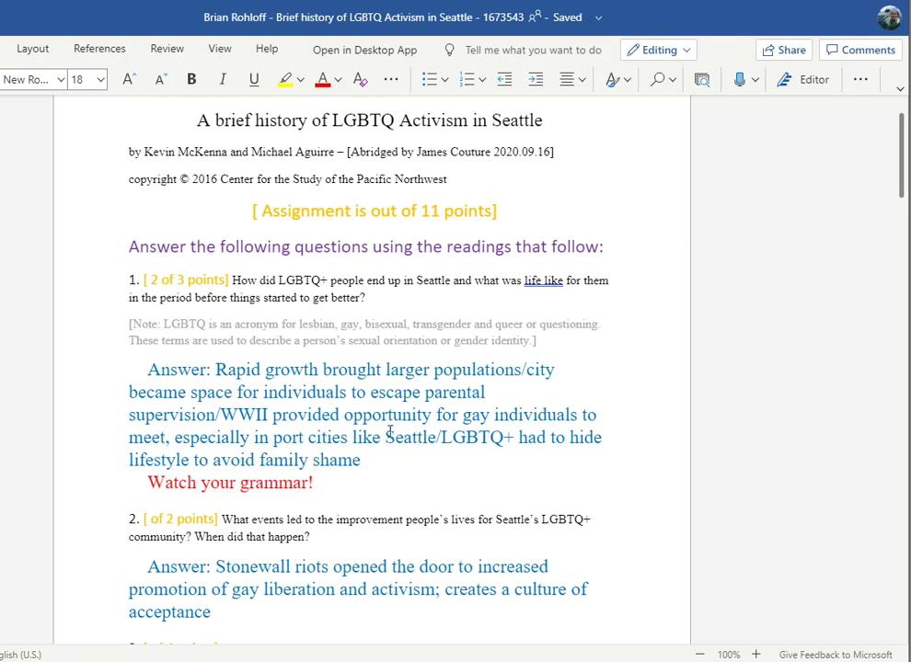
drag(487, 393, 426, 398)
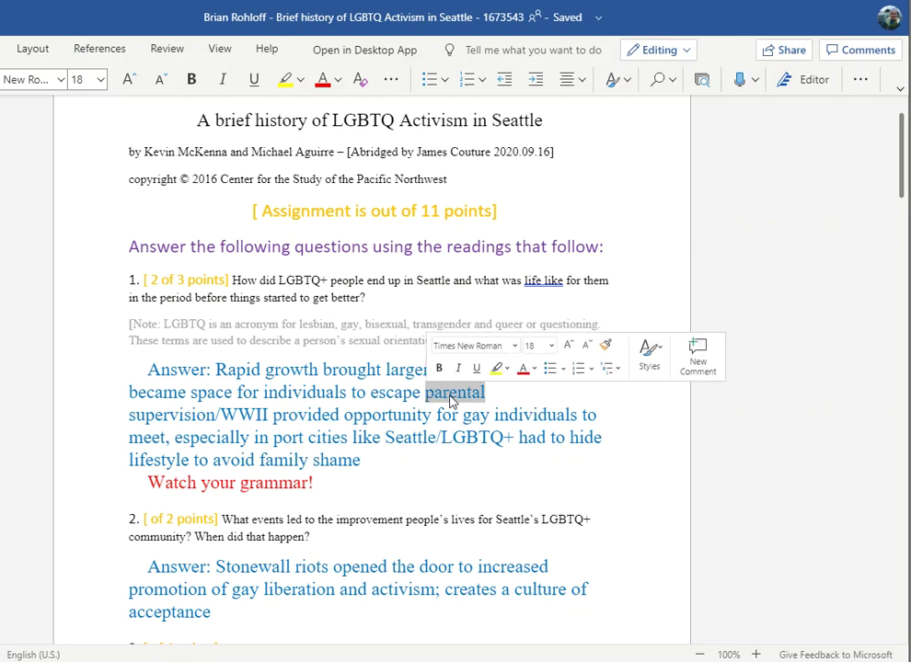
click(698, 354)
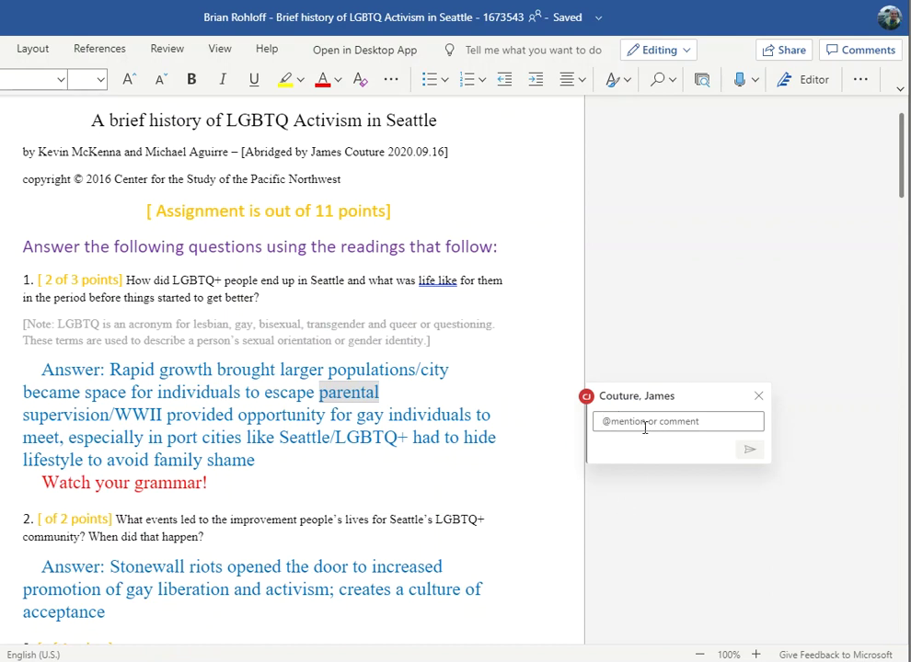
click(762, 399)
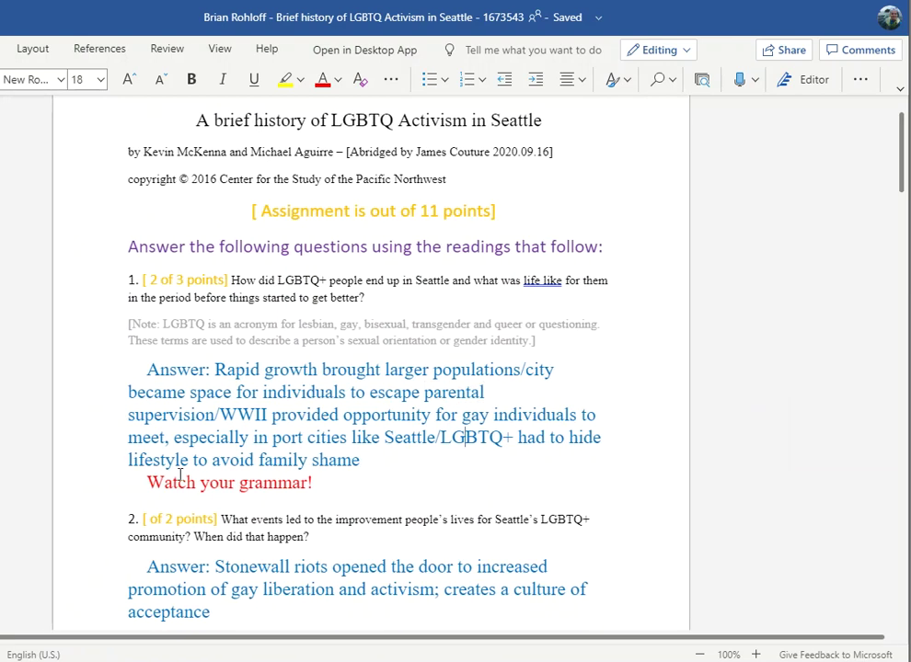
Step: Score question 2 as 2 of 2 points and question 3 as 3 of 4 points
click(148, 520)
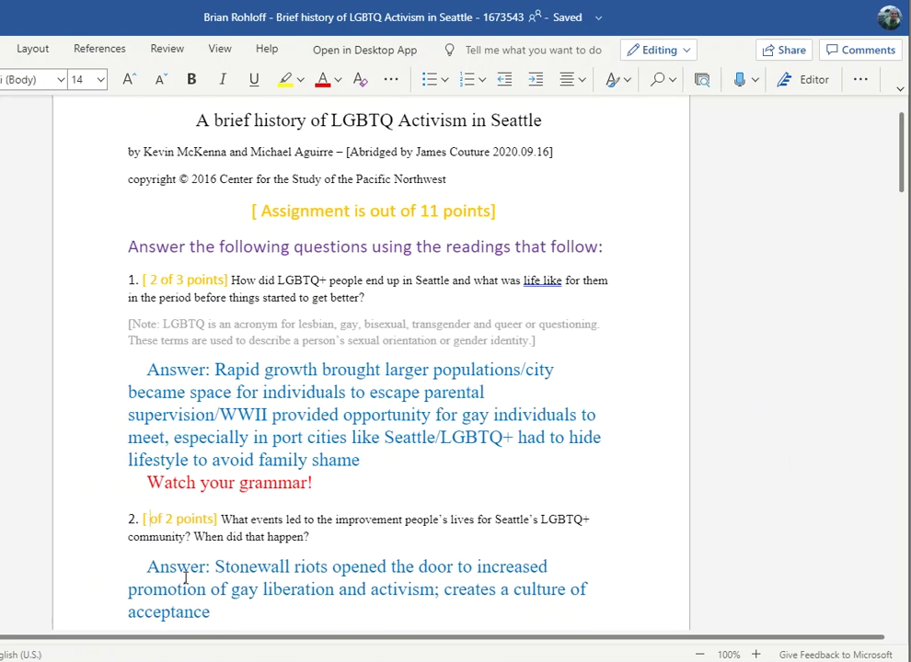
text(2)
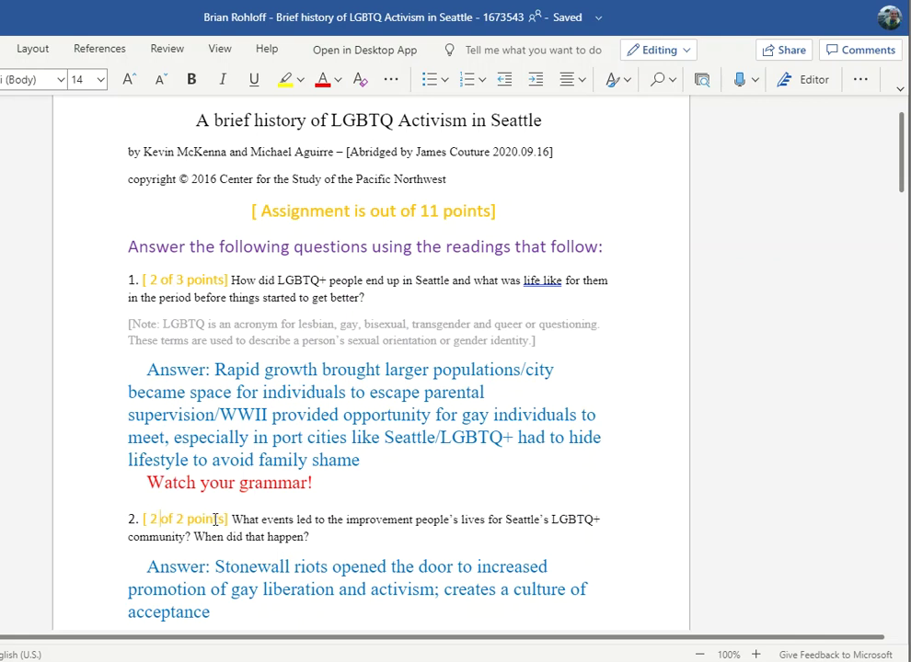
scroll(209, 400, down, 5)
click(149, 338)
text(3)
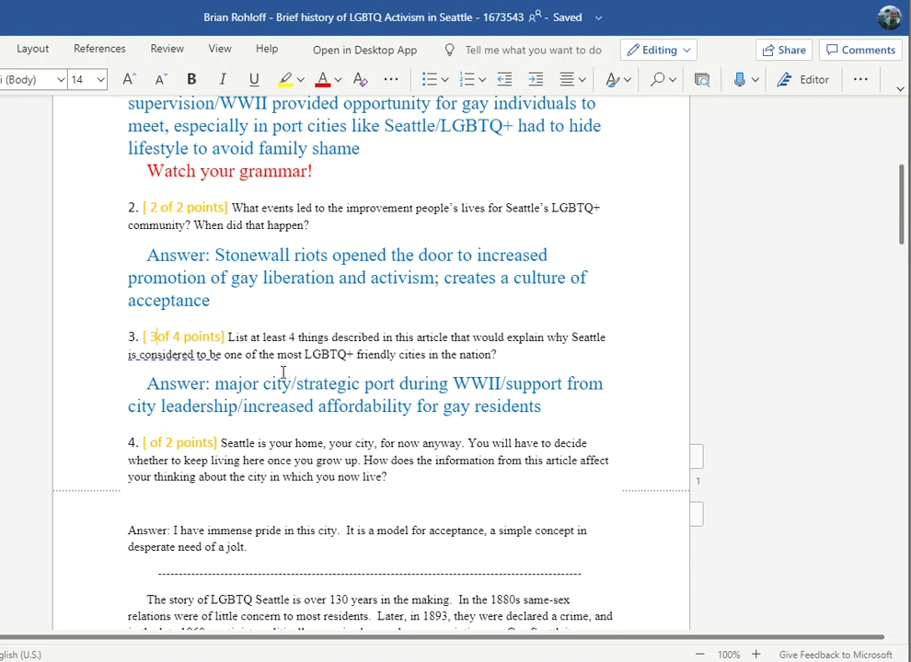
click(550, 410)
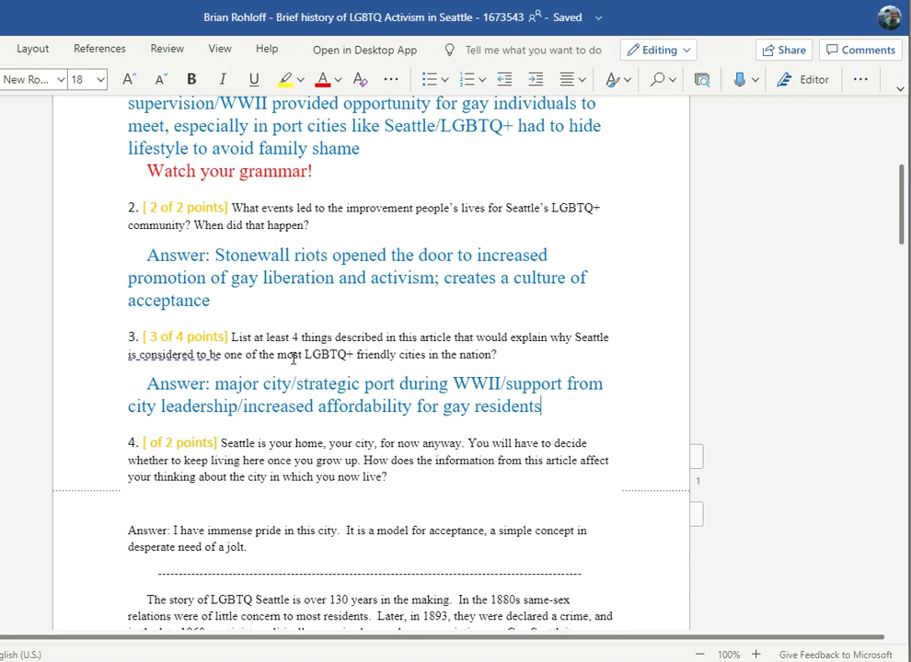
Step: Score question 4 as 0 of 2 points and add a selected '?' on the line beneath it
scroll(381, 378, down, 2)
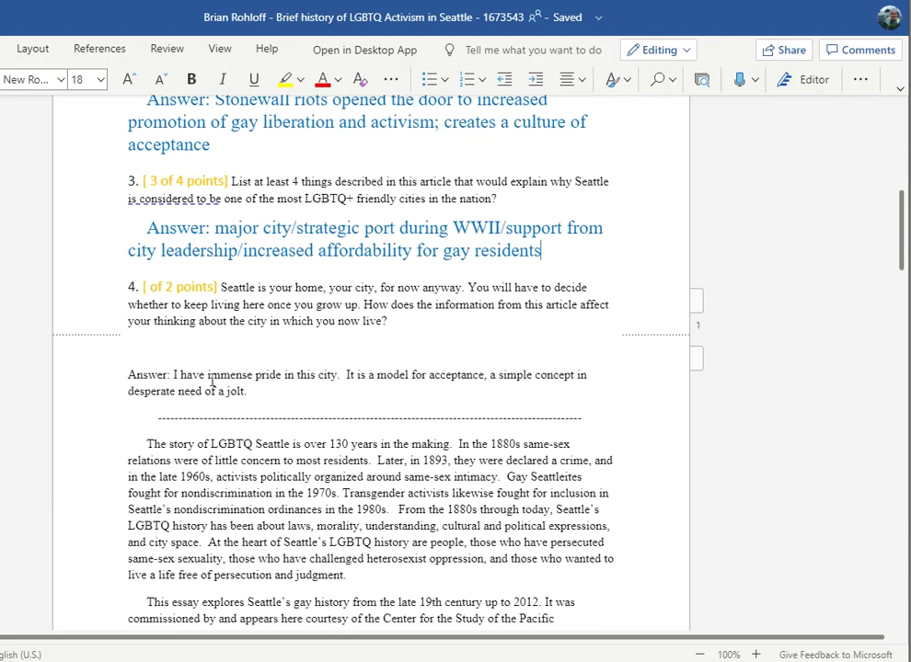
click(155, 286)
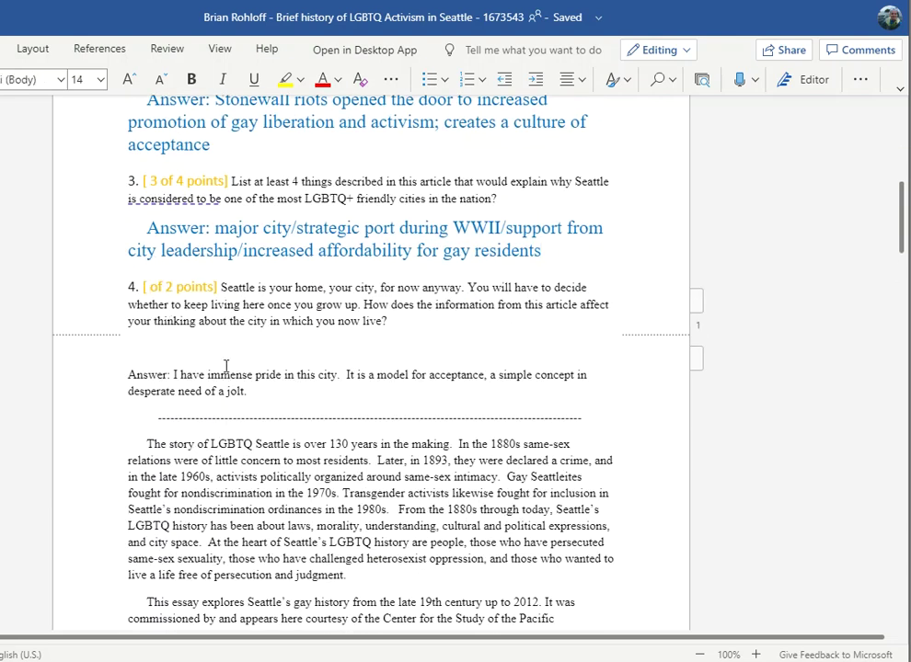
text(9)
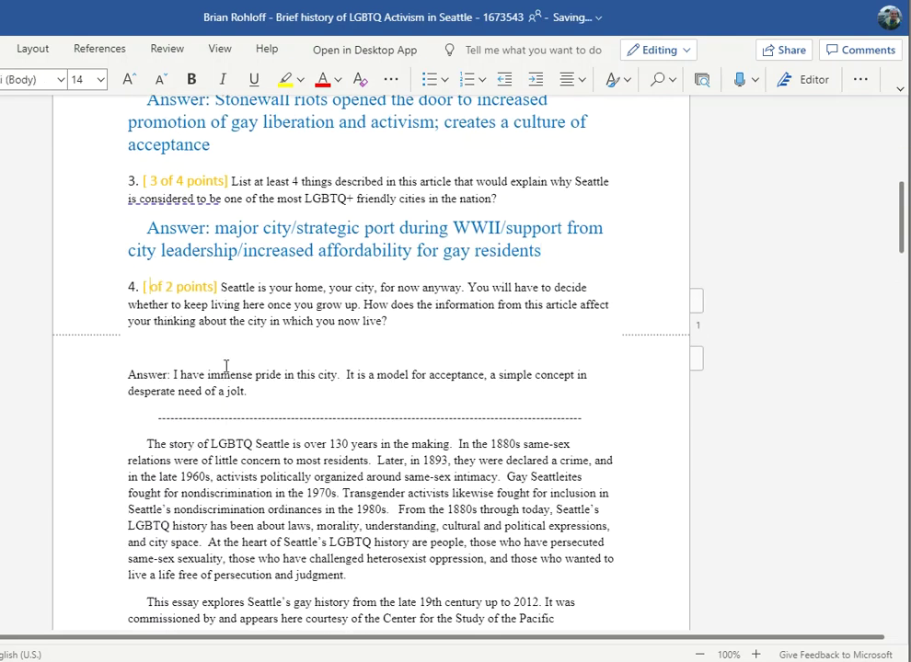
key(BackSpace)
text(0)
click(257, 348)
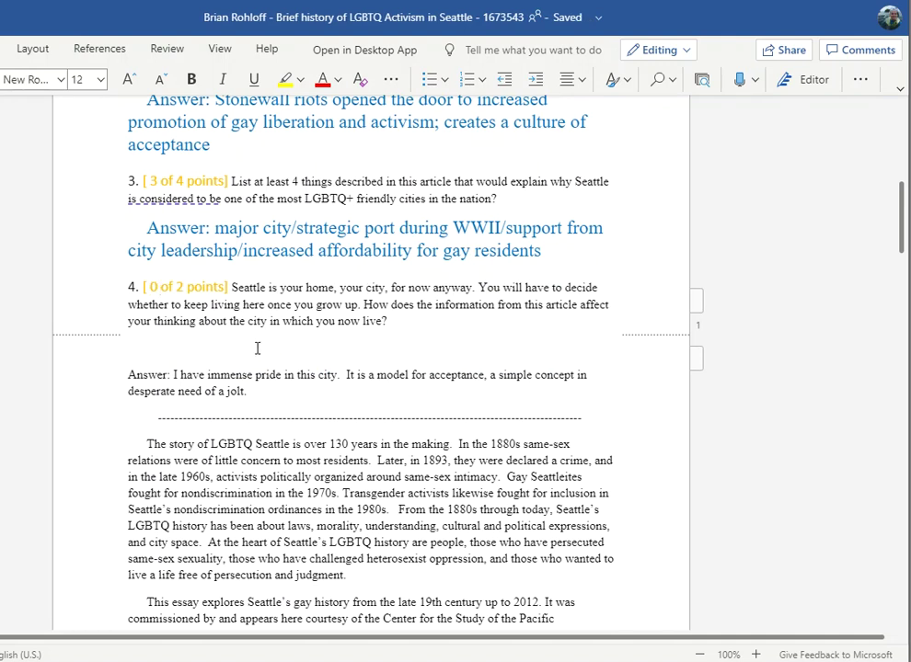
text(?)
double_click(130, 347)
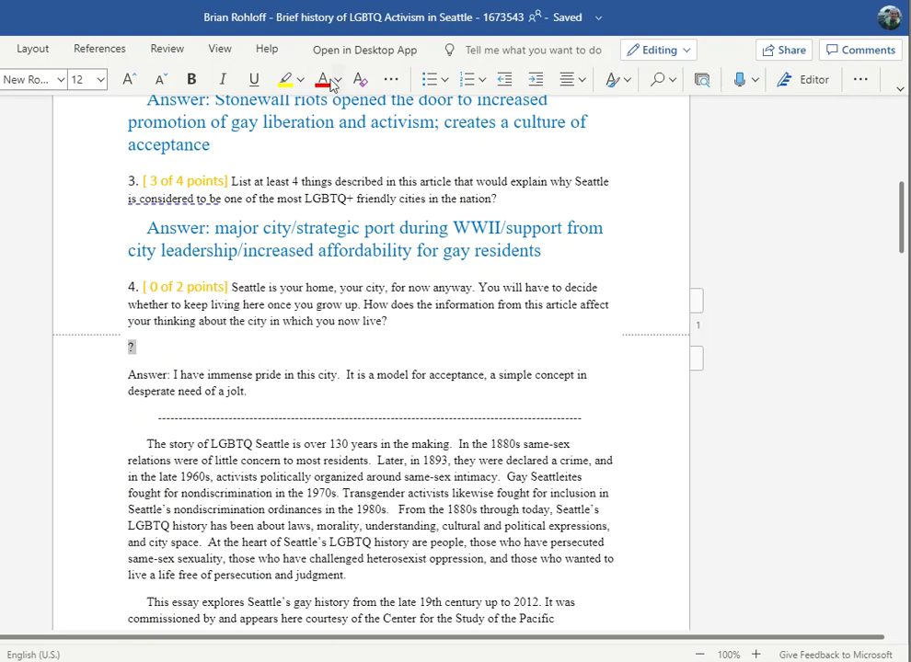
Step: Enter 7 in the top Assignment line so it reads 7 out of 11 points
scroll(364, 409, up, 5)
scroll(359, 440, down, 5)
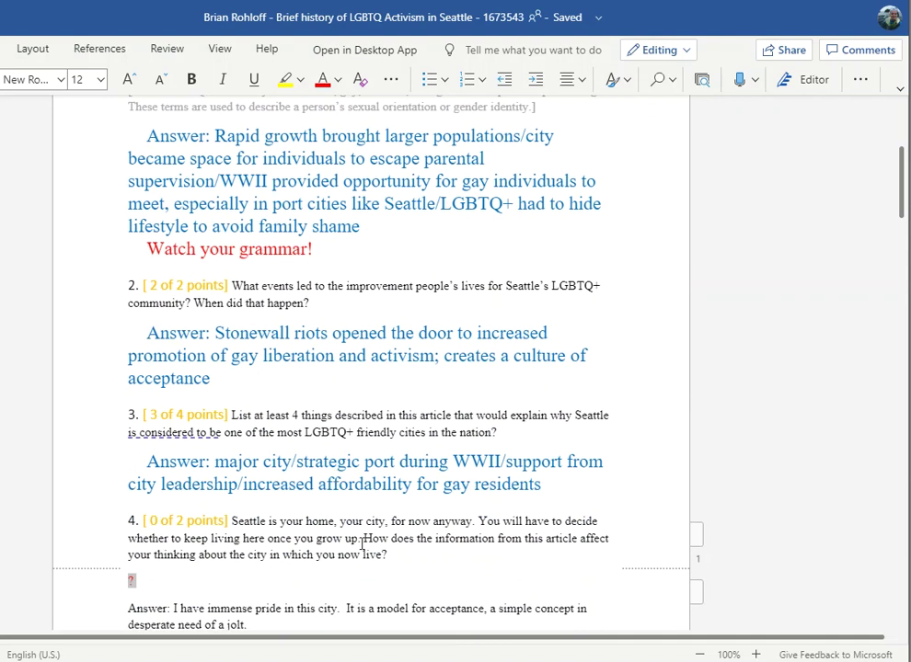
scroll(361, 543, up, 1)
scroll(362, 543, up, 3)
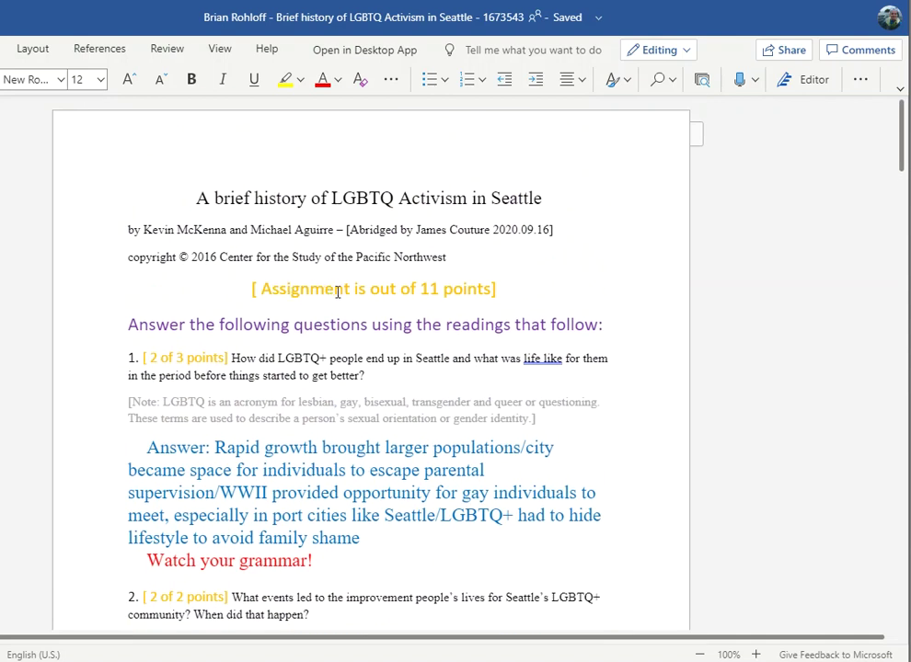
click(369, 288)
text(7)
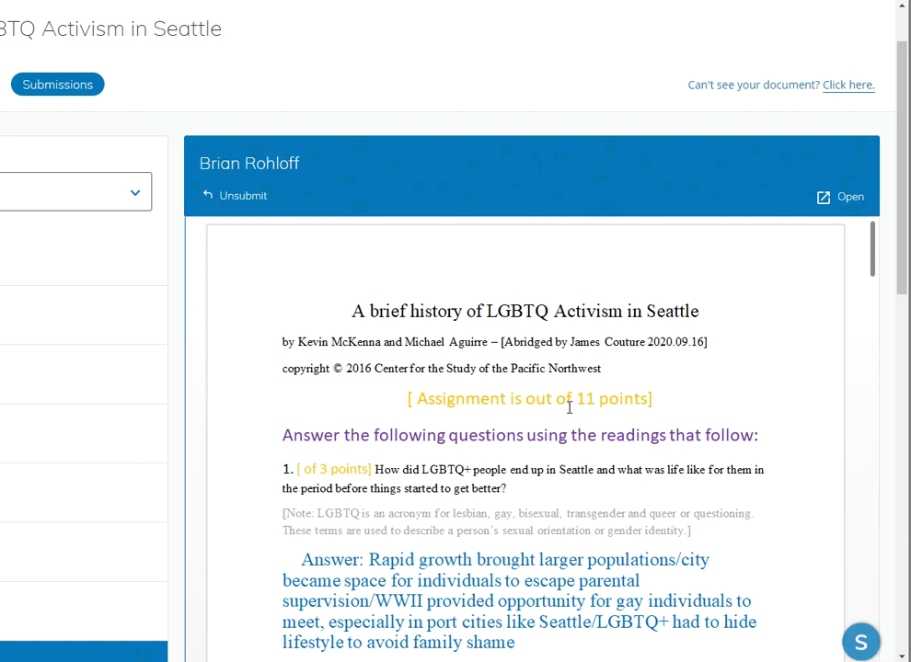
scroll(522, 447, down, 3)
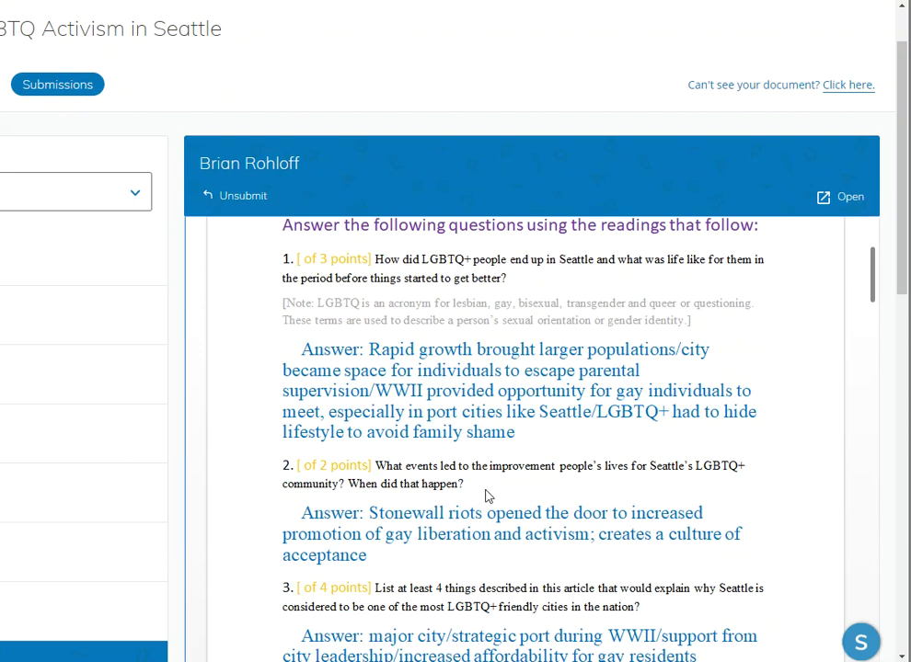
scroll(487, 497, up, 3)
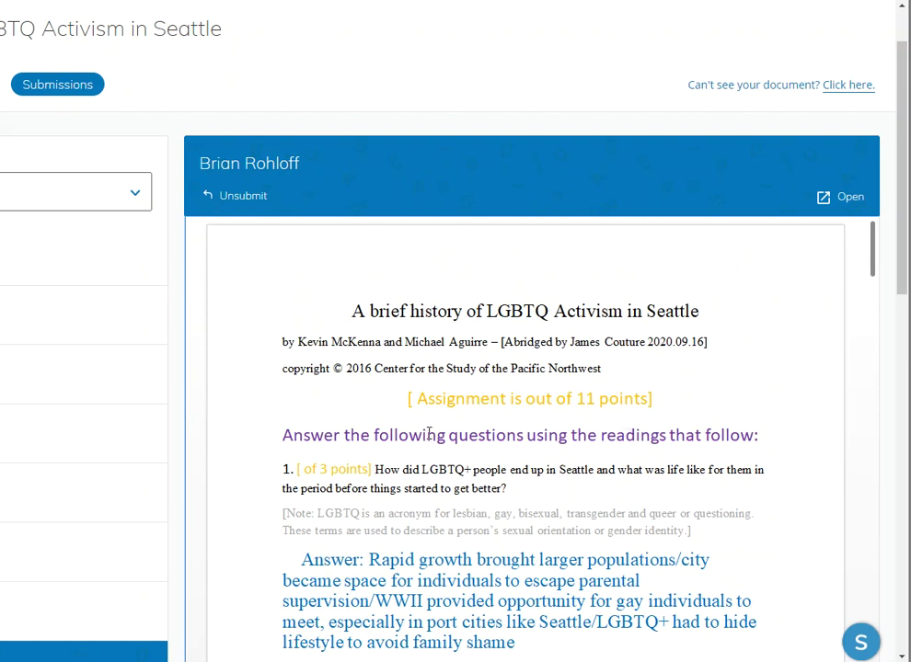
scroll(533, 432, down, 5)
scroll(469, 456, up, 2)
scroll(469, 456, up, 3)
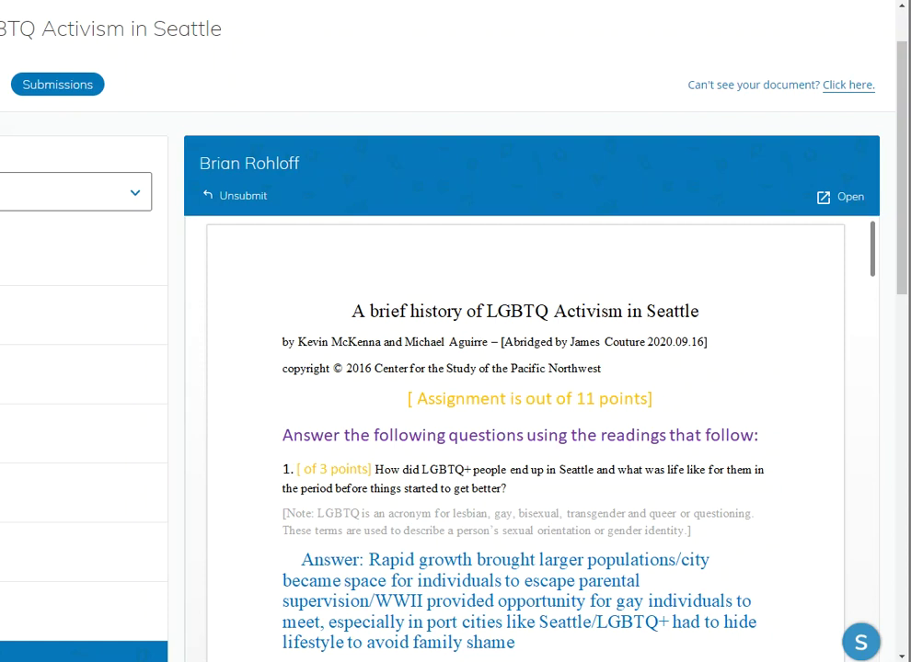
Step: Reload the Schoology submission with F5 and check the preview shows 7 out of 11 points
key(Tab)
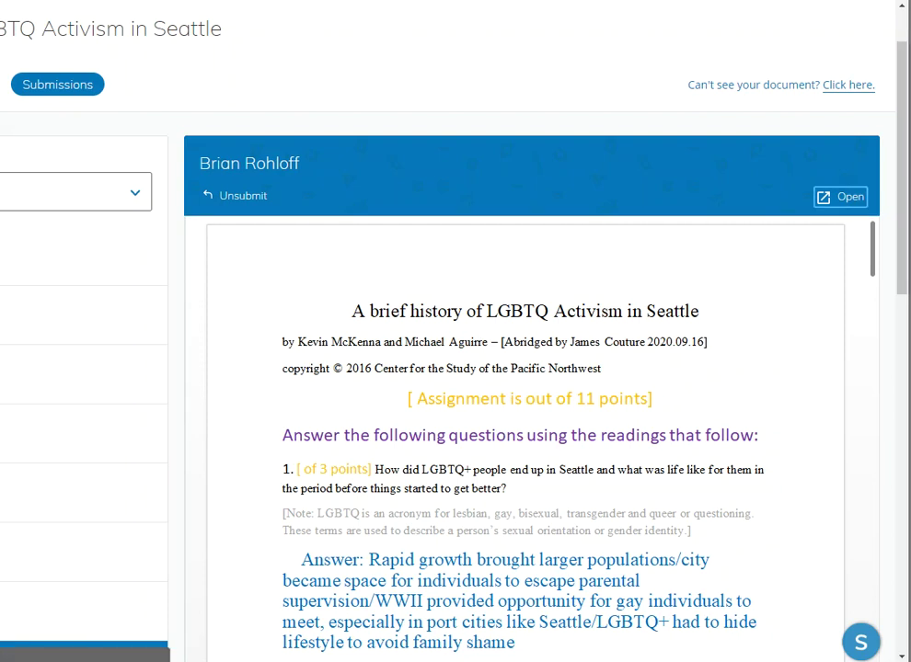
key(F5)
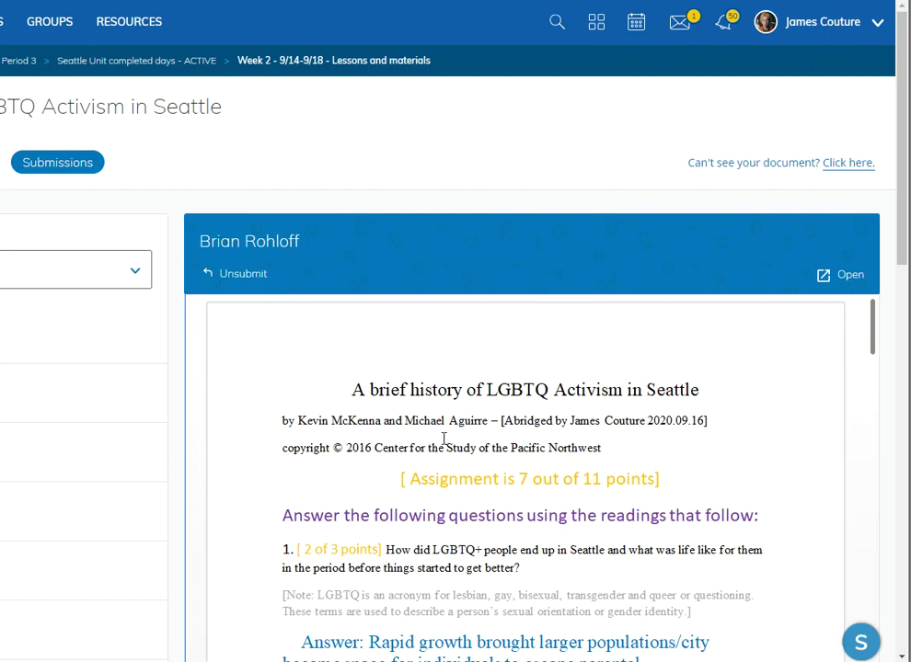
scroll(490, 483, down, 7)
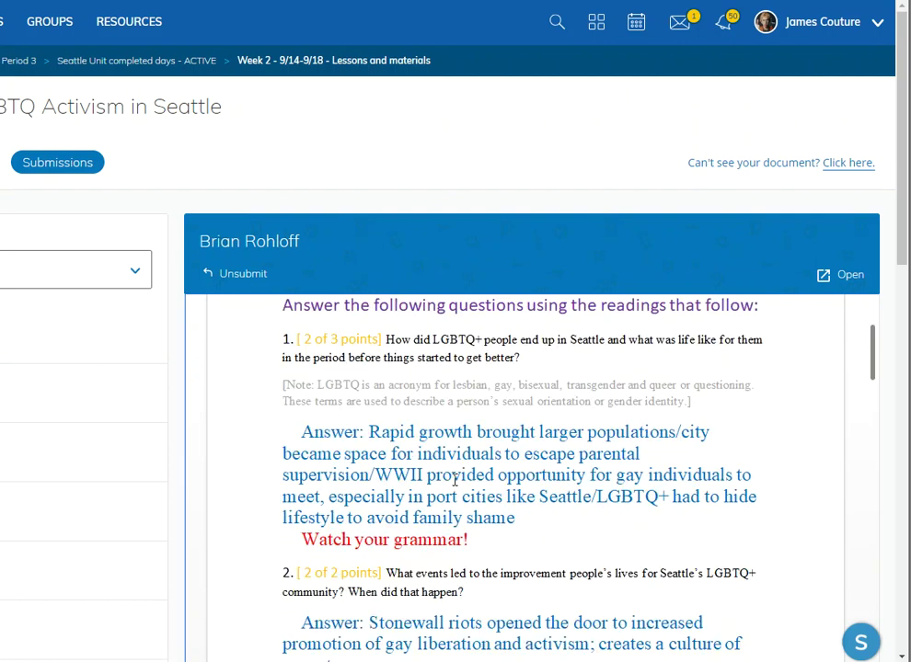
scroll(469, 490, up, 8)
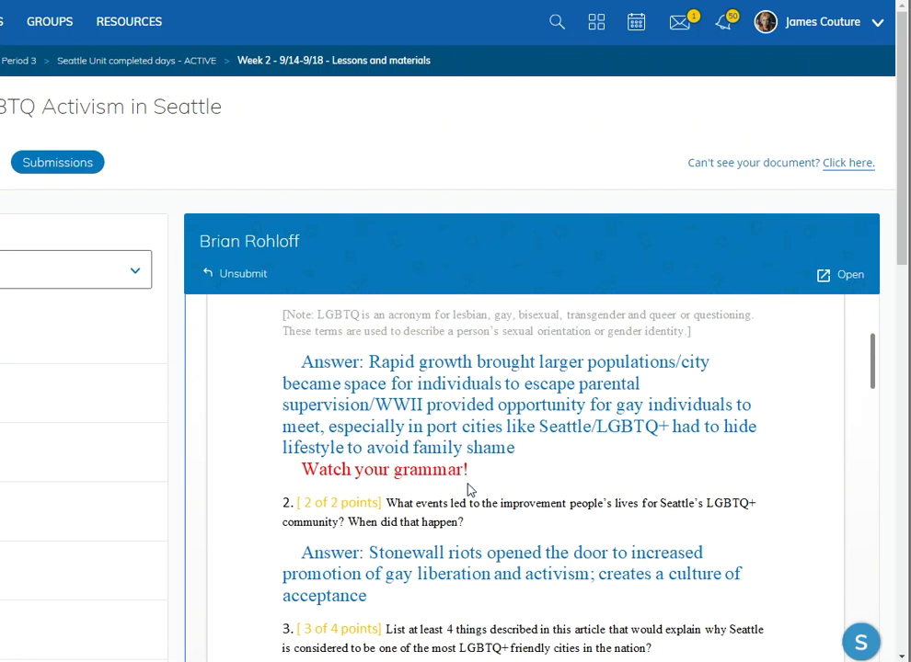
scroll(474, 482, up, 2)
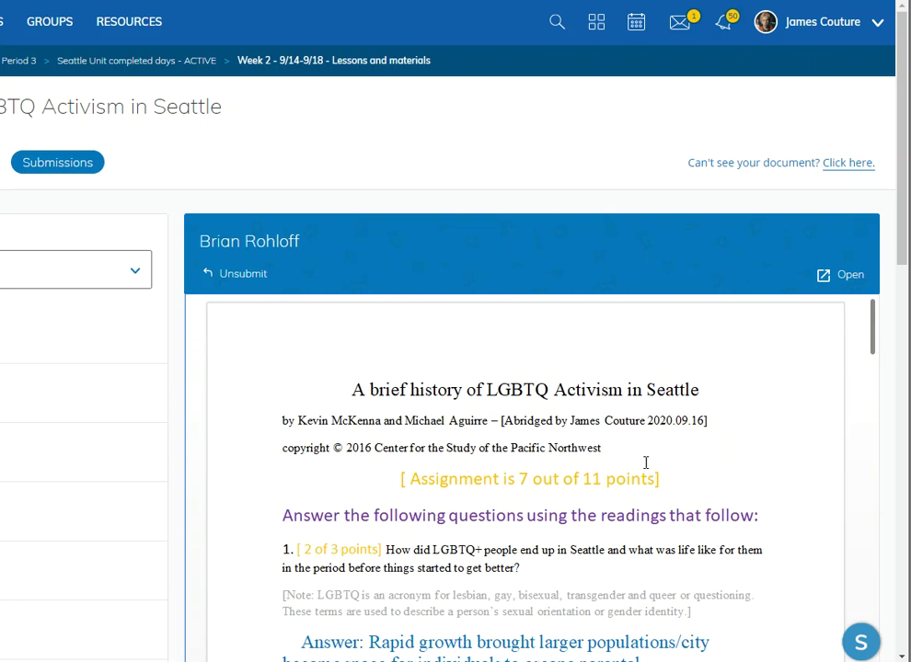
scroll(525, 512, down, 2)
scroll(525, 520, up, 2)
scroll(515, 525, down, 3)
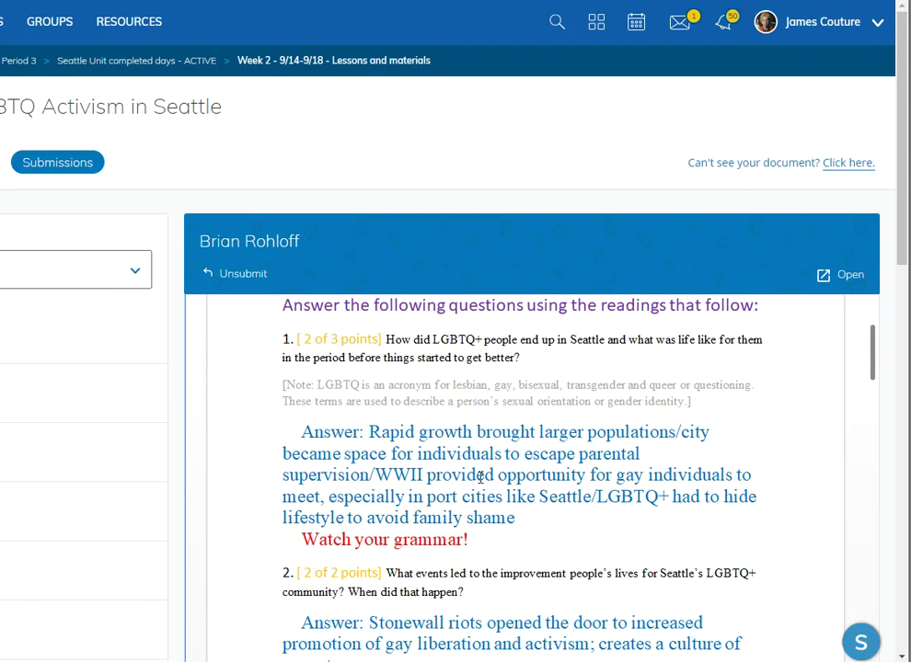
scroll(551, 501, up, 3)
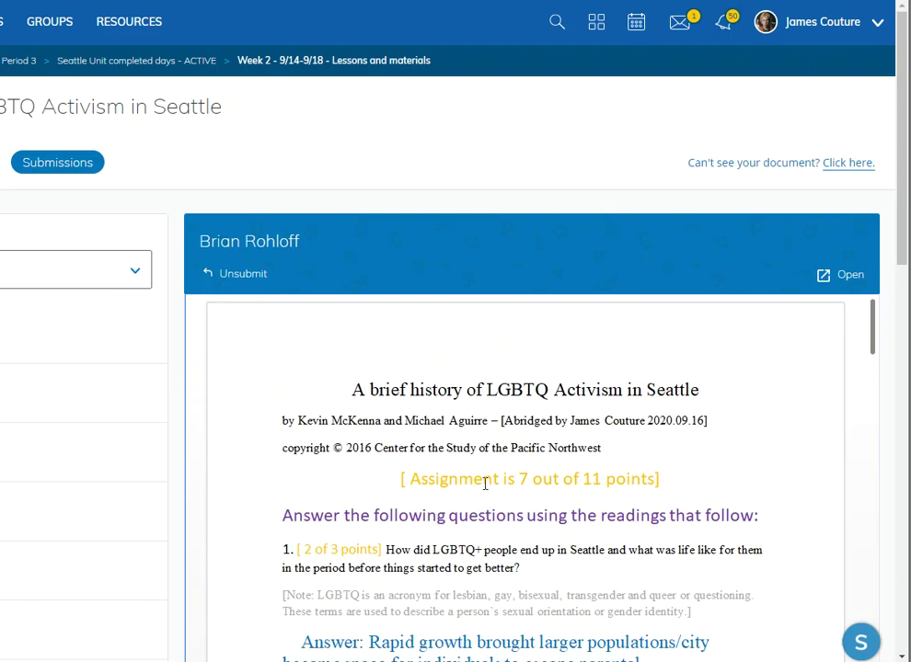
scroll(521, 503, down, 3)
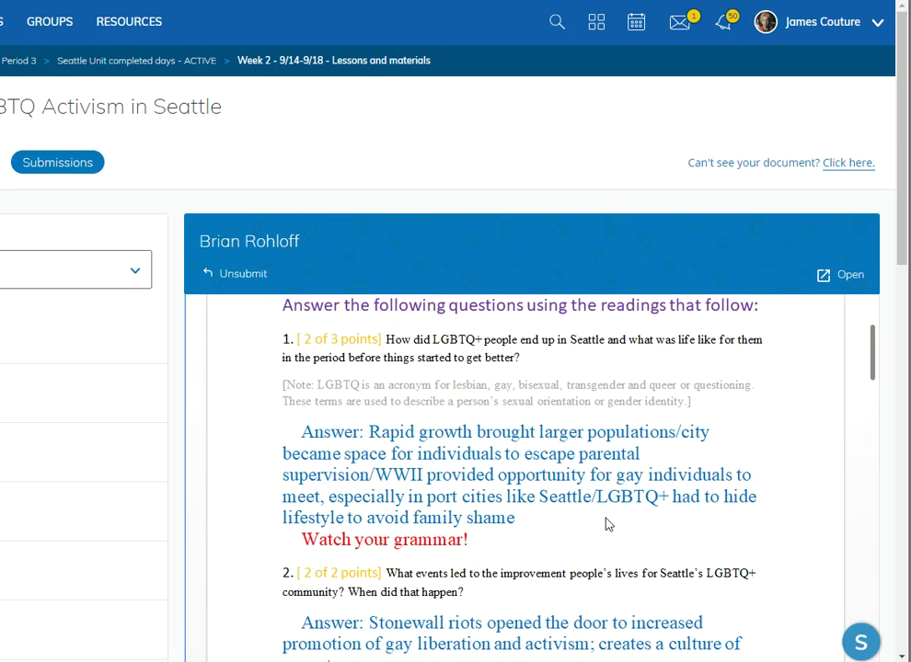
scroll(515, 544, up, 1)
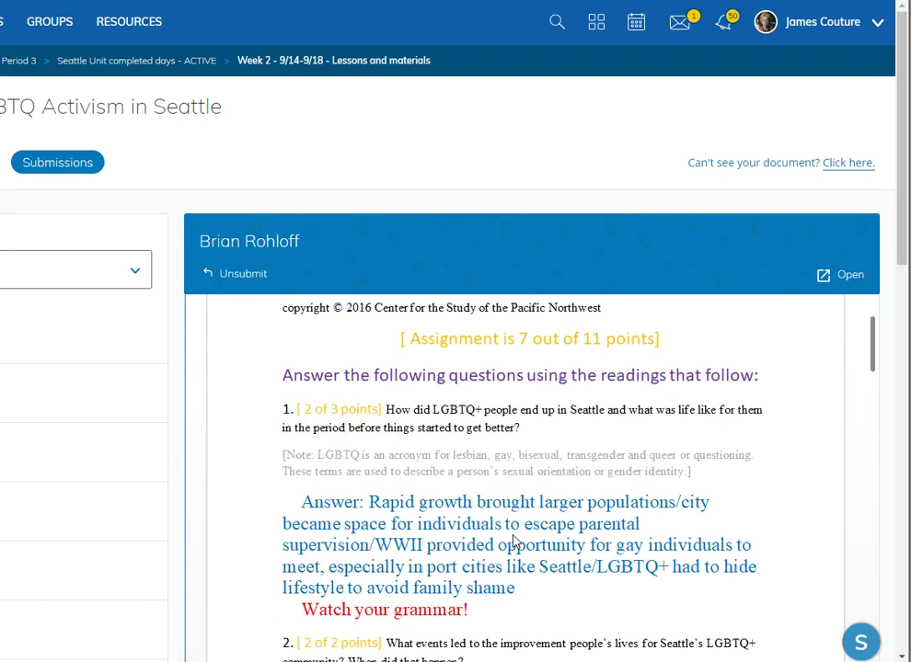
scroll(585, 451, up, 2)
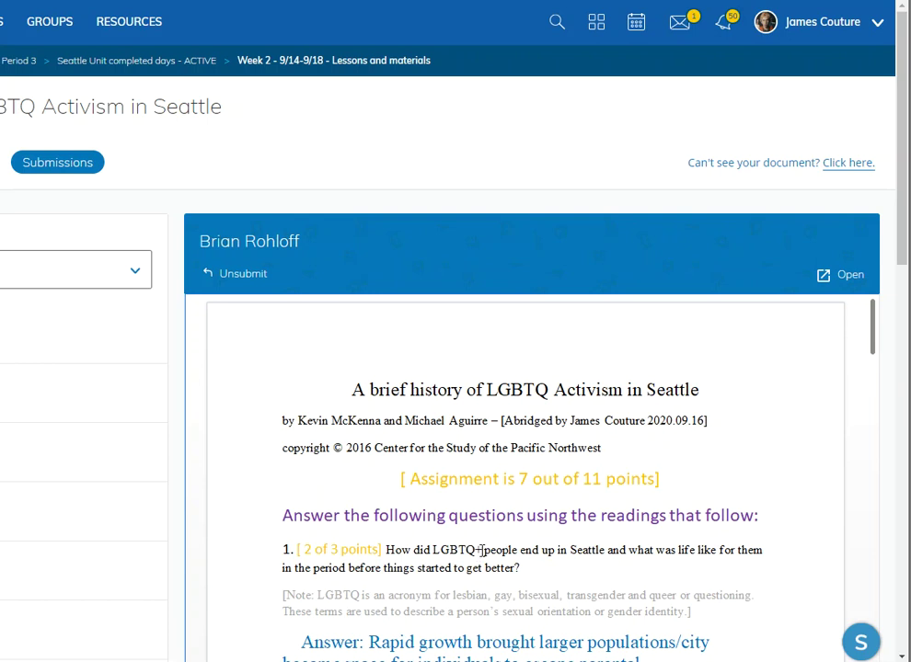
scroll(479, 549, down, 3)
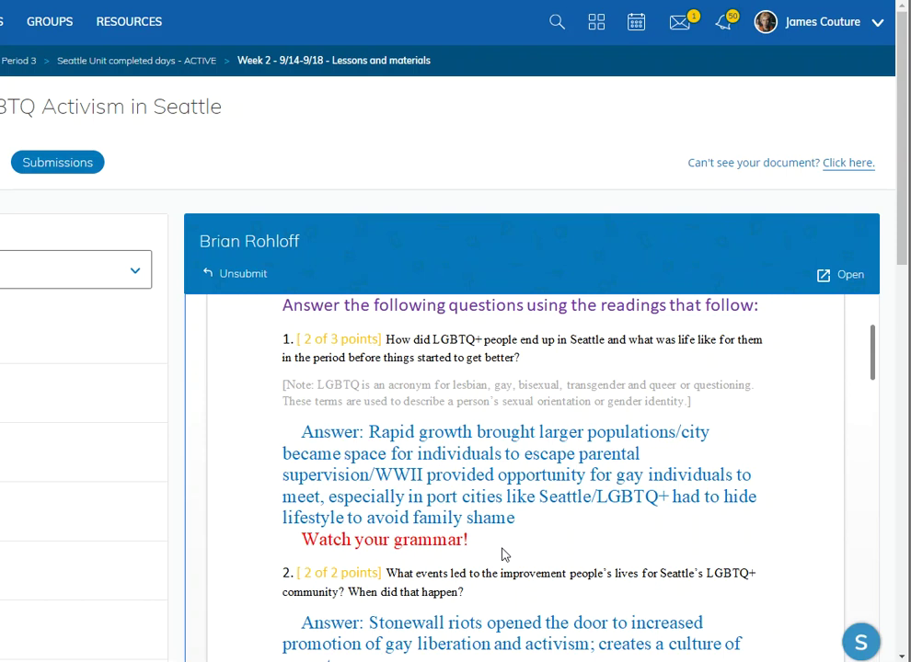
scroll(503, 553, up, 3)
scroll(499, 549, down, 2)
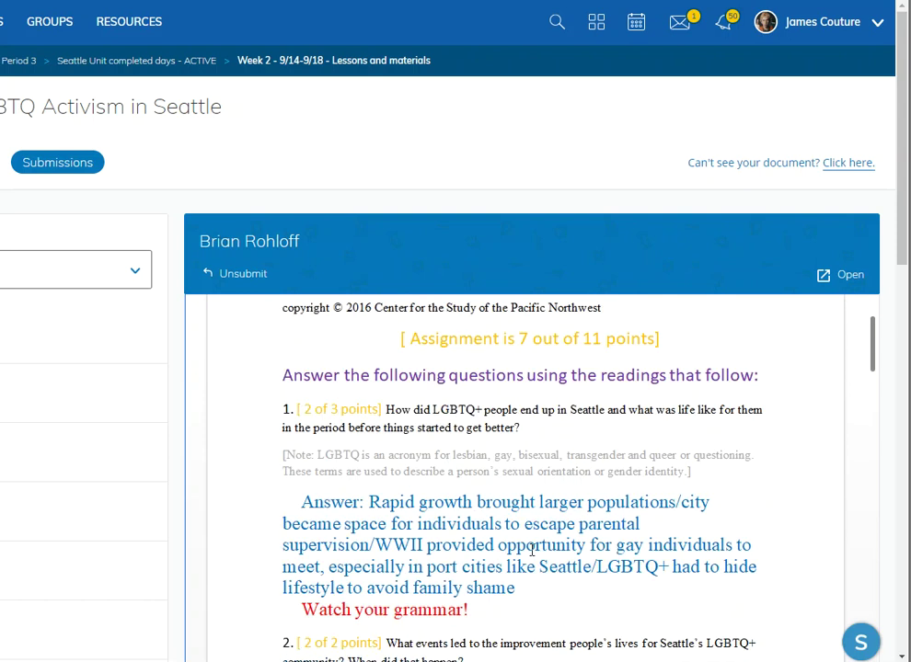
scroll(510, 560, up, 2)
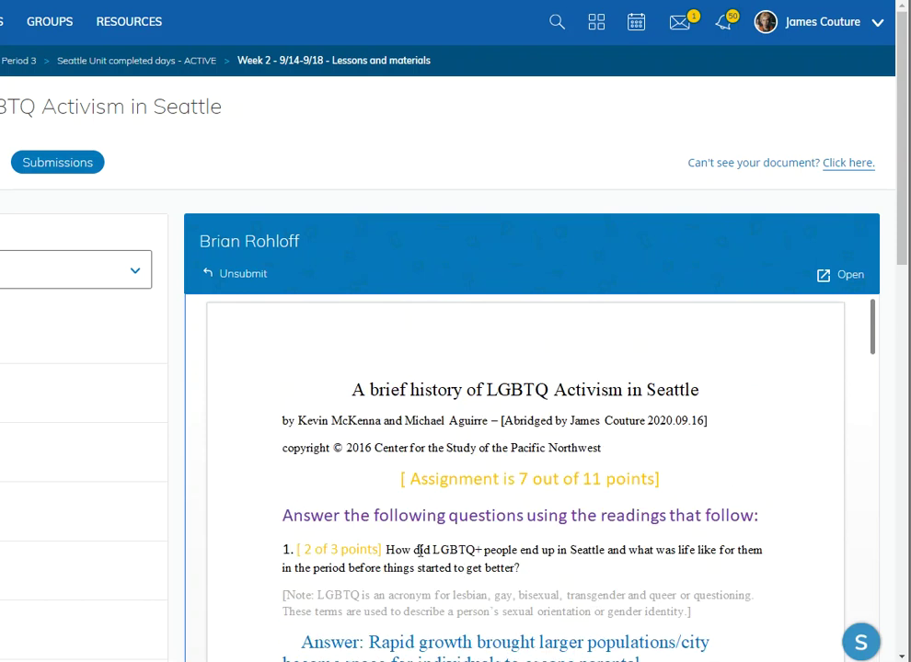